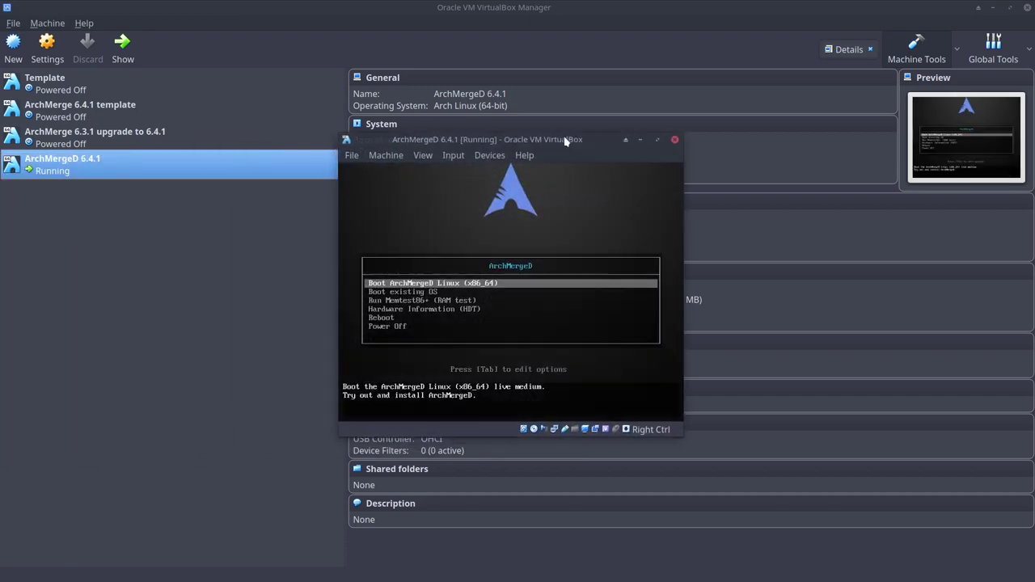
# Make the VM window fullscreen and boot 'Boot ArchMergeD Linux (x86_64)'.
pyautogui.doubleClick(566, 140)
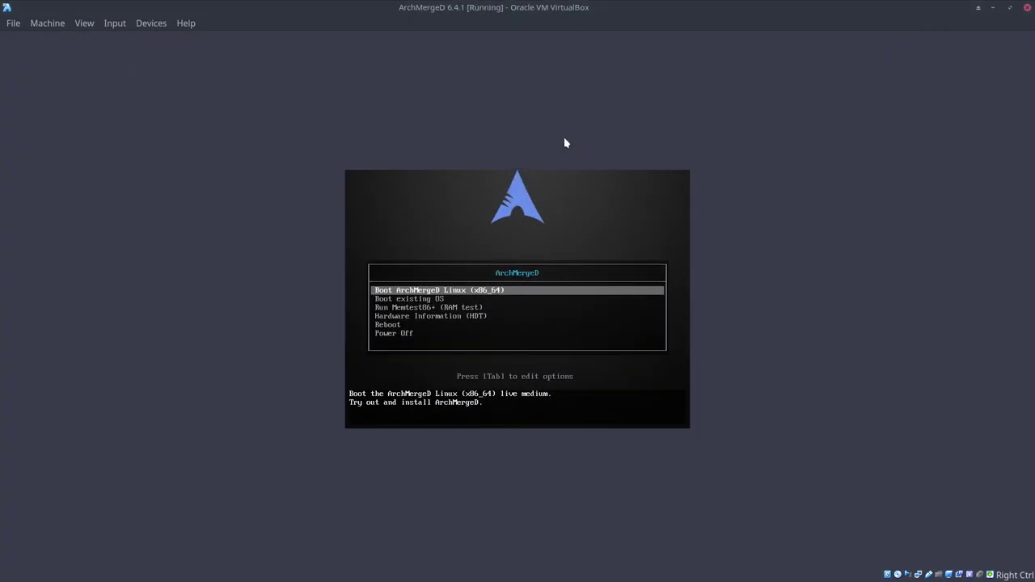
pyautogui.press('Control_R+f')
pyautogui.press('Return')
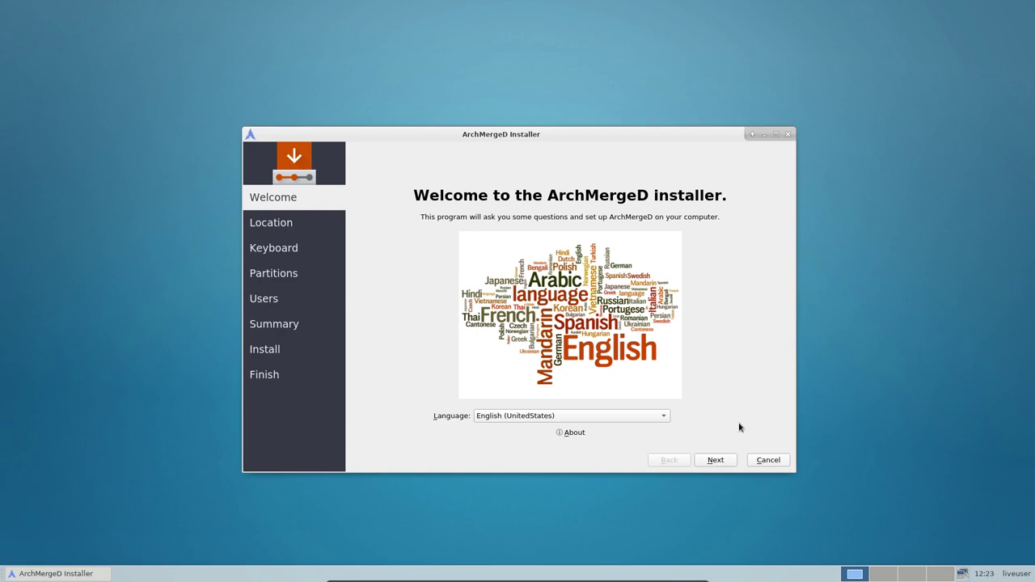
# Keep the Brussels timezone, choose the Belgian keyboard layout, and select Erase disk partitioning.
pyautogui.click(719, 462)
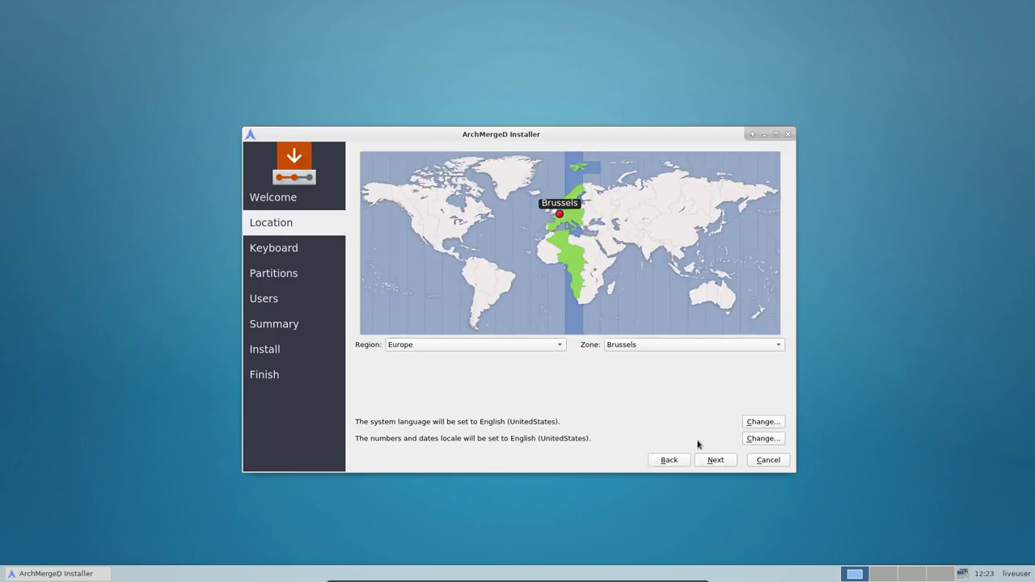
pyautogui.click(716, 464)
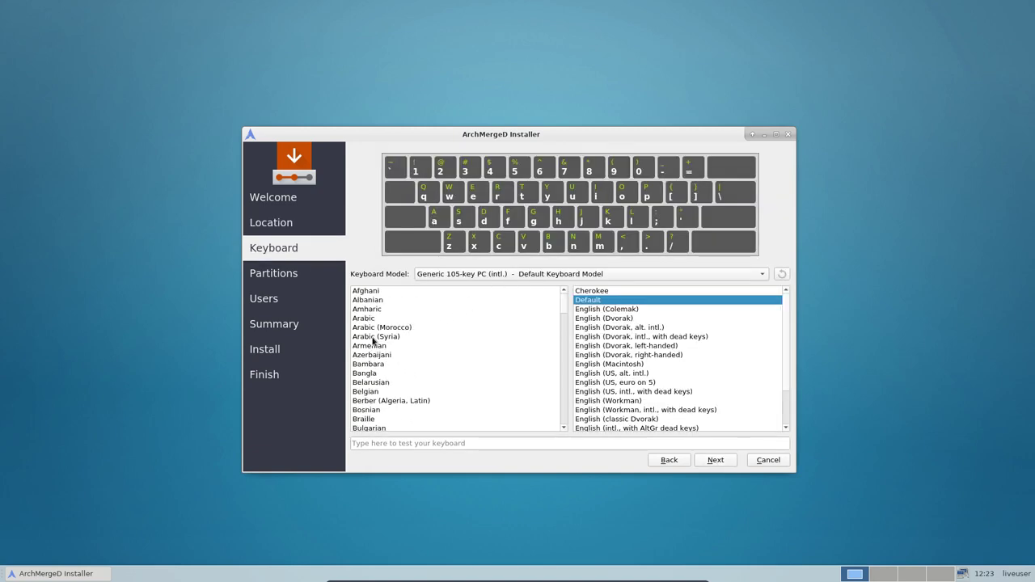
pyautogui.click(372, 391)
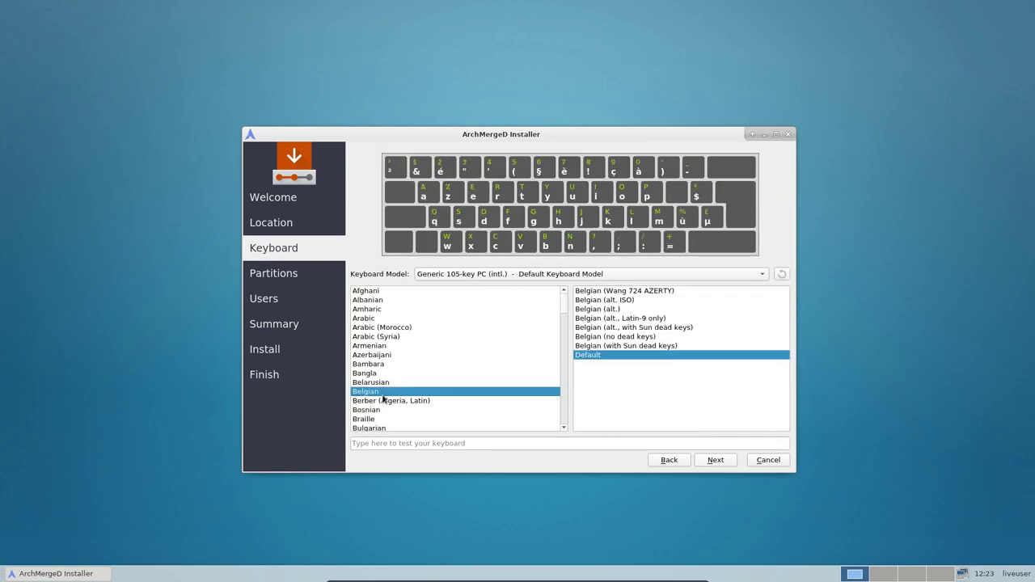
pyautogui.click(716, 461)
pyautogui.click(360, 187)
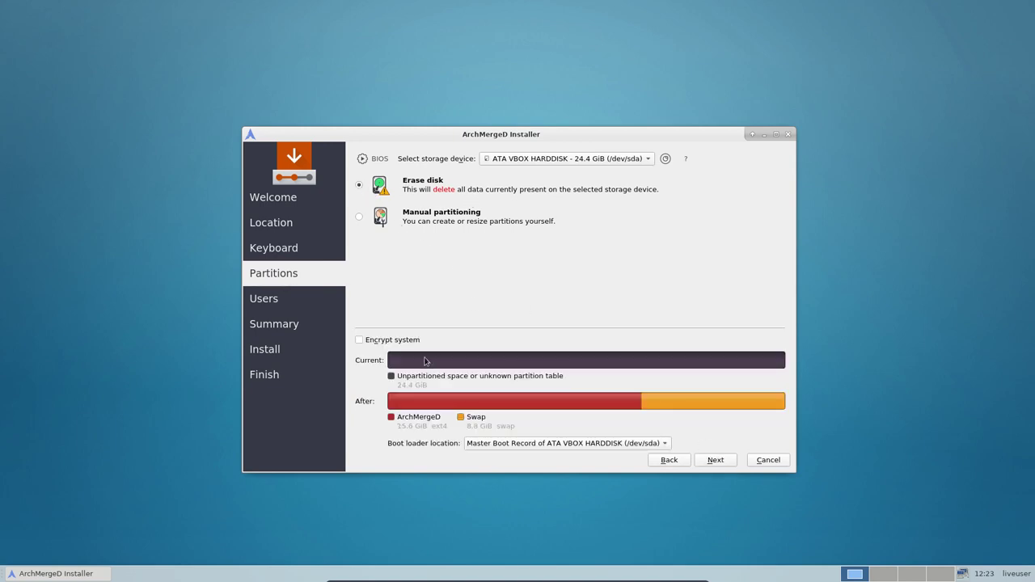
# Enter the user's full name and the computer name ArchMergeD-6-4-1.
pyautogui.click(715, 460)
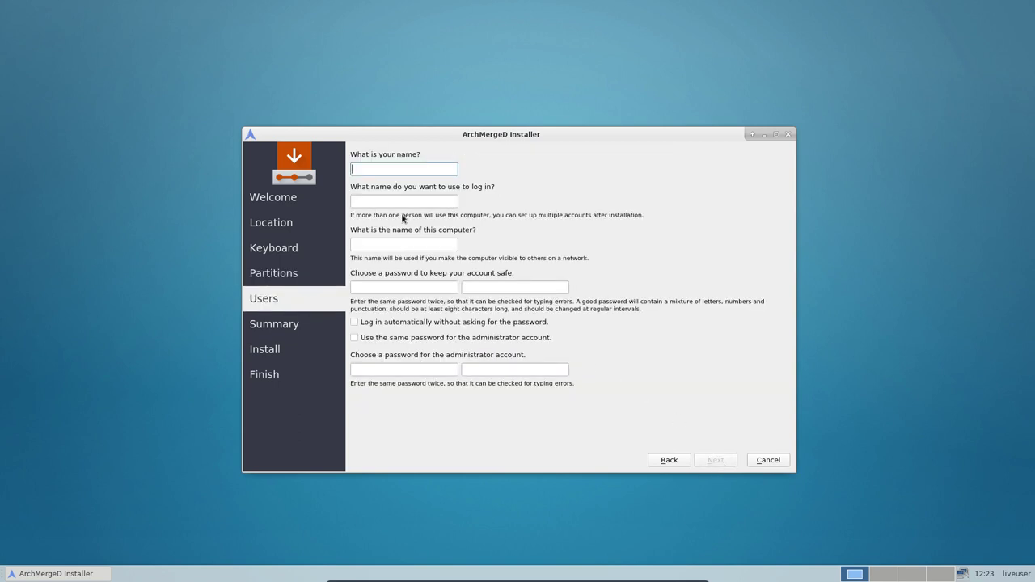
pyautogui.write('erik')
pyautogui.press('Tab')
pyautogui.press('Tab')
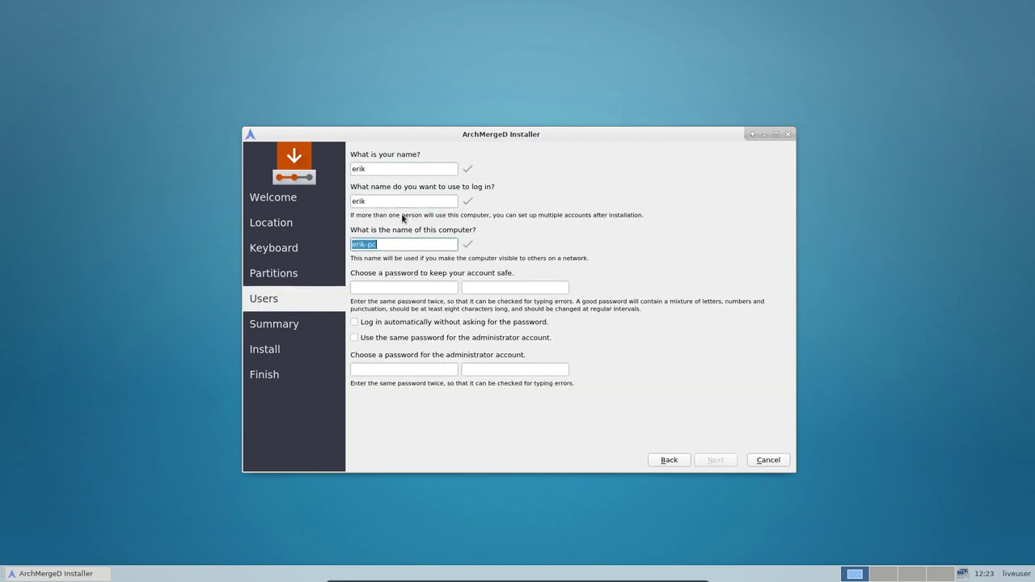
pyautogui.write('Arch')
pyautogui.write('MergeD-')
pyautogui.write('6-4')
pyautogui.write('-1')
# Set and confirm the account password, reuse it for administrator, and enable automatic login.
pyautogui.press('Tab')
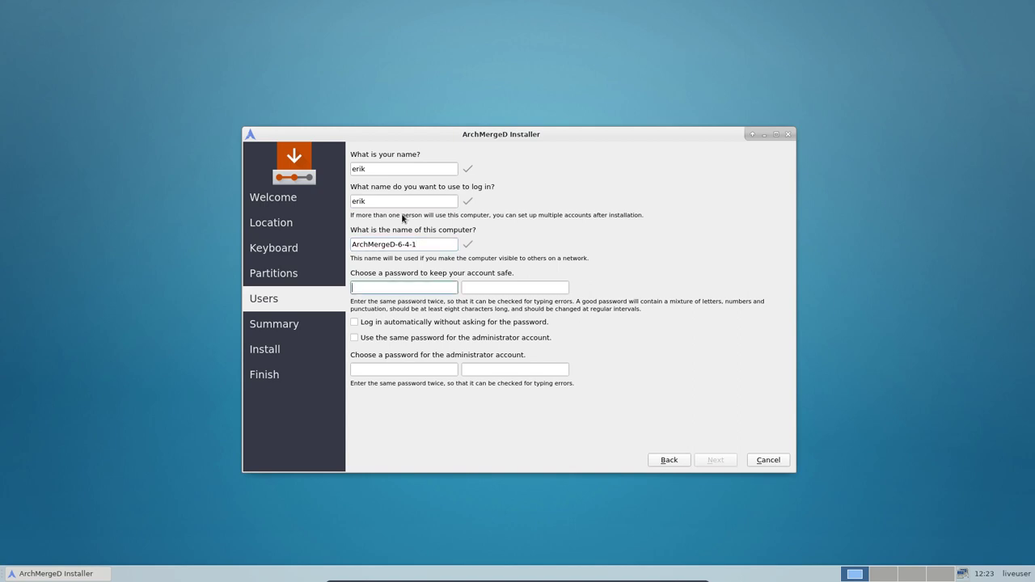
pyautogui.press('Tab')
pyautogui.press('Tab')
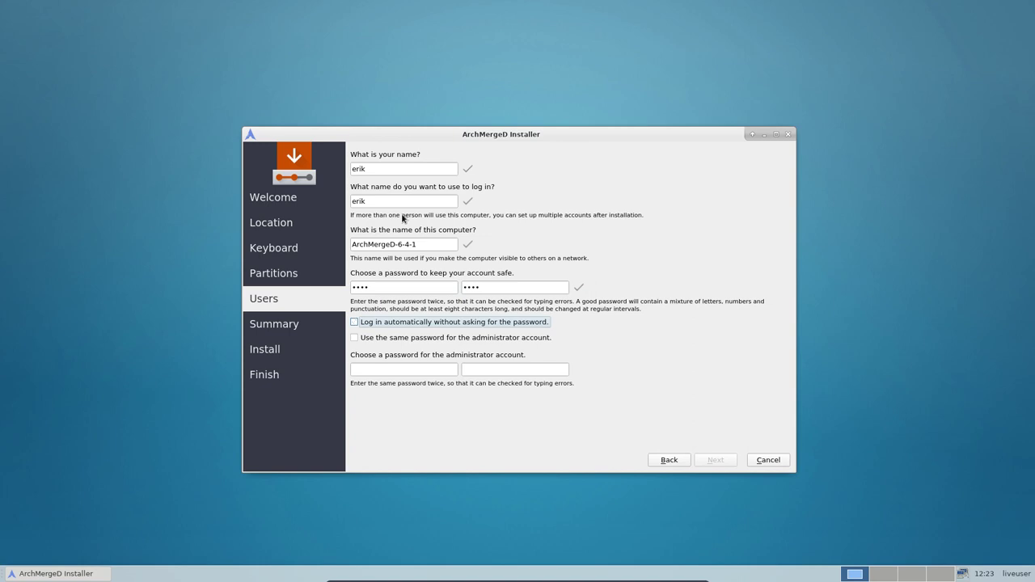
pyautogui.press('Tab')
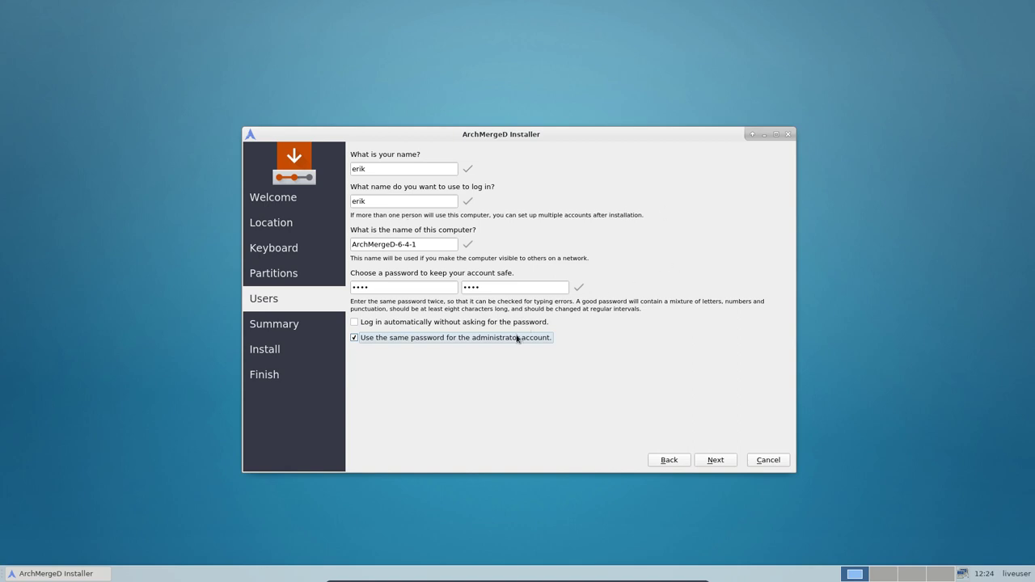
pyautogui.doubleClick(465, 323)
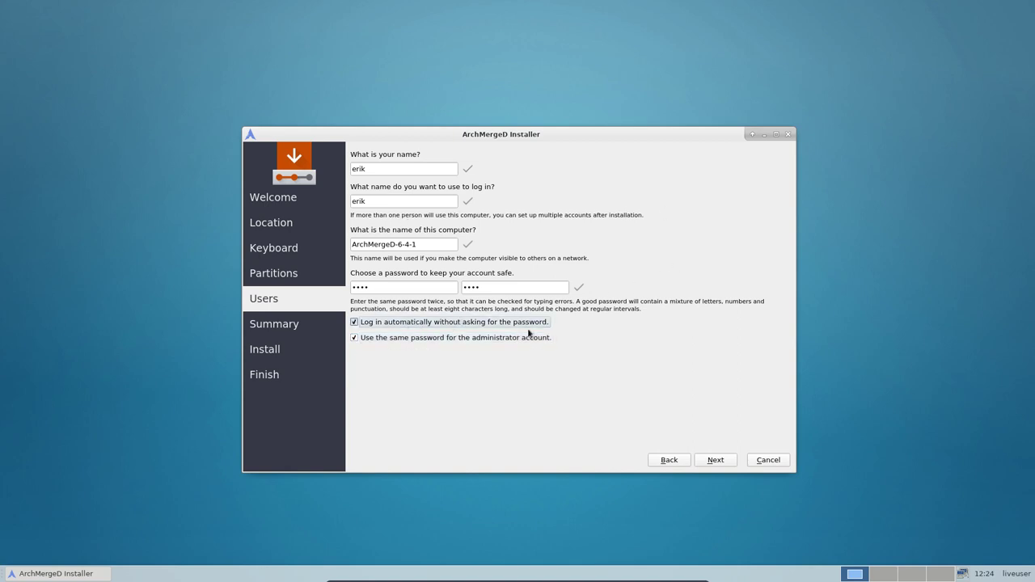
# Continue past the Summary, confirm Install now, and let the installation run to completion.
pyautogui.click(716, 461)
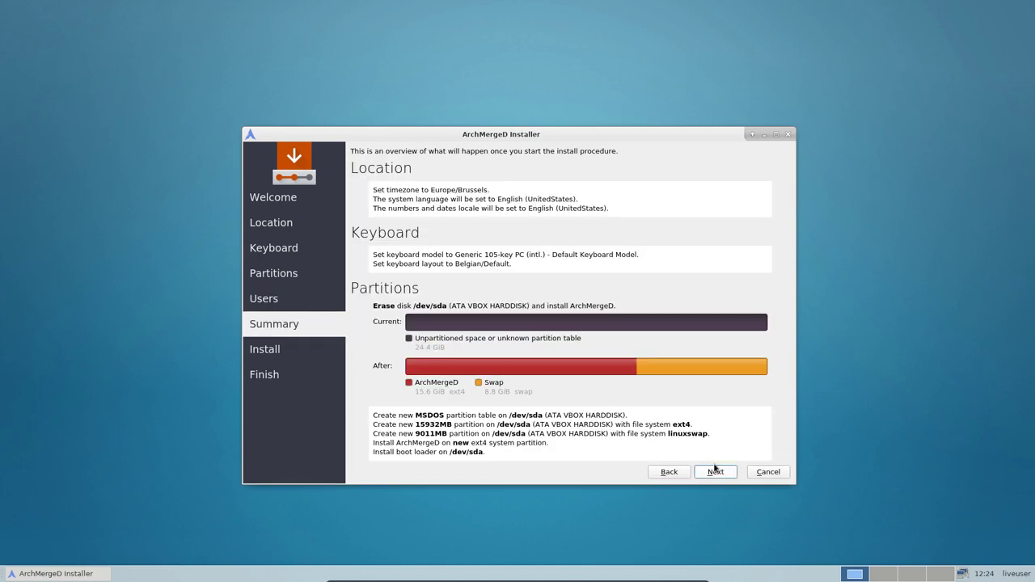
pyautogui.click(716, 470)
pyautogui.click(718, 474)
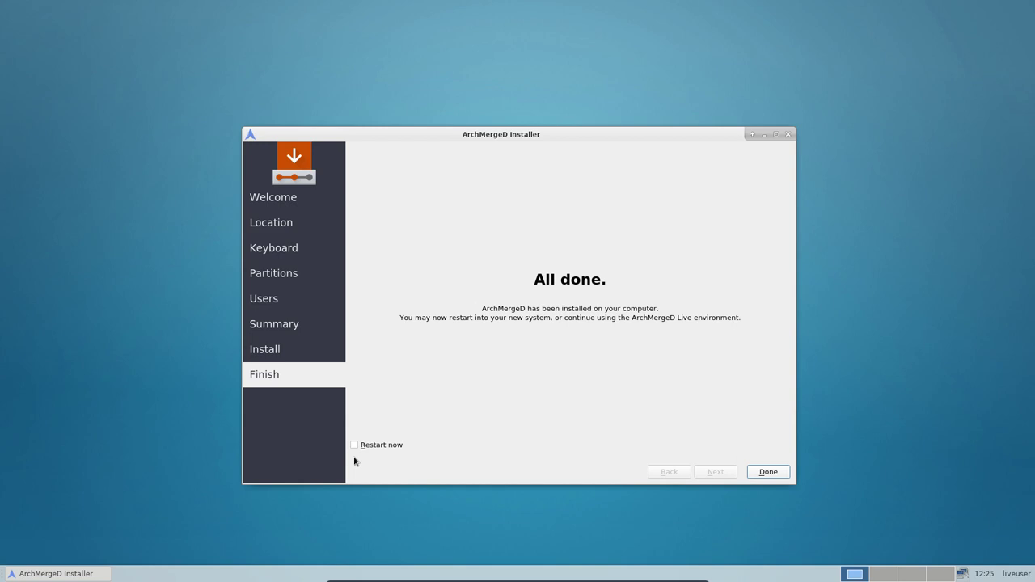
# Tick Restart now and close the installer to reboot into the new system.
pyautogui.click(368, 448)
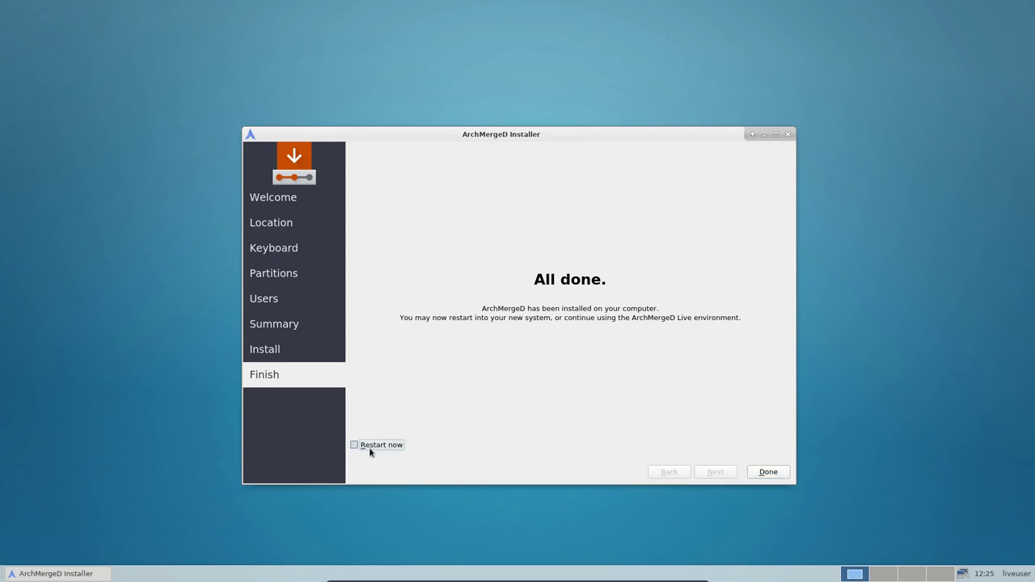
pyautogui.click(764, 473)
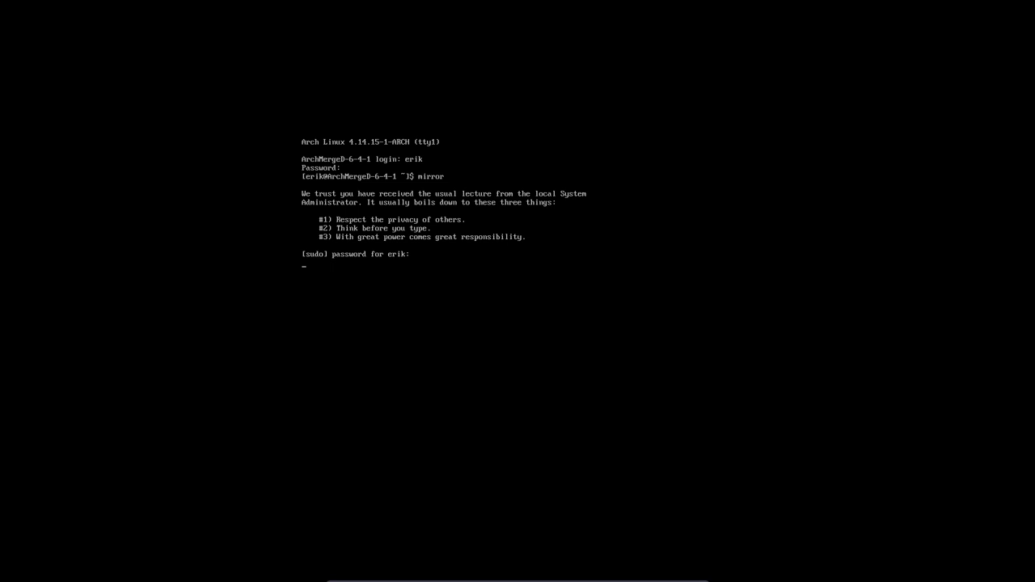
# Submit the sudo password for the mirror update, then list all shell aliases with alias.
pyautogui.press('Return')
pyautogui.write('alia')
pyautogui.write('s')
pyautogui.press('Return')
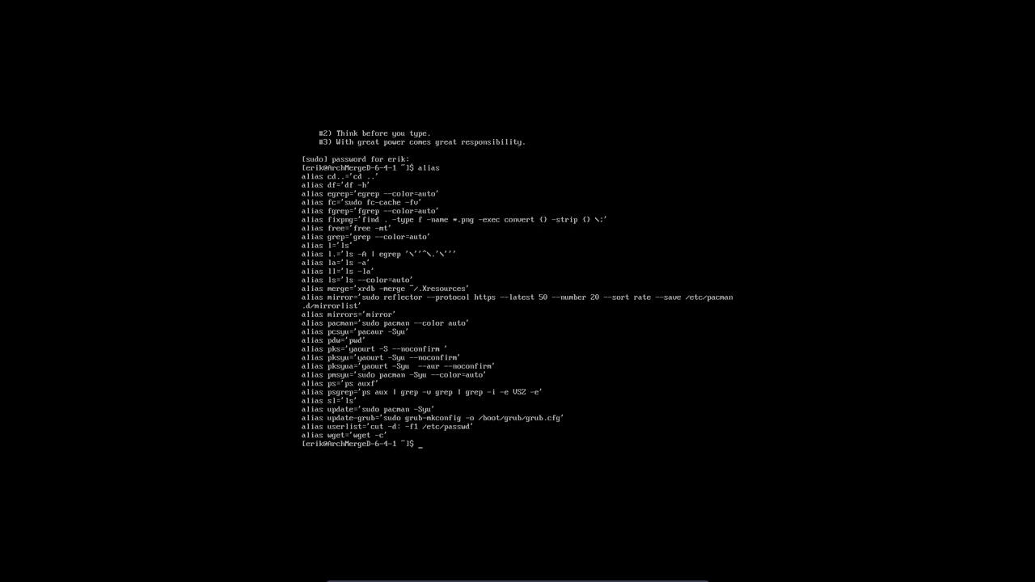
# Run the full system upgrade with the pksyua alias.
pyautogui.write('pksyua')
pyautogui.press('Return')
pyautogui.write('git')
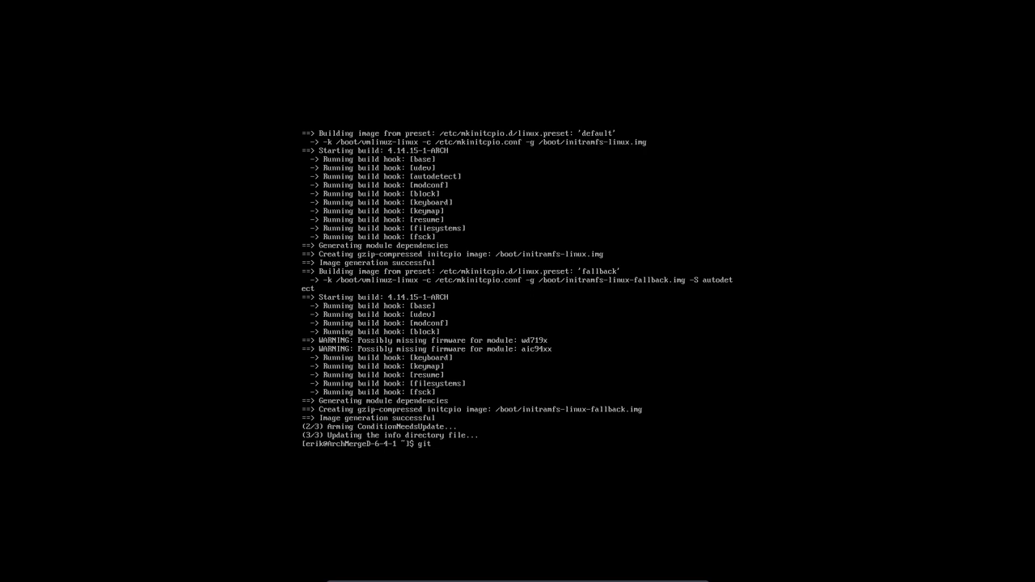
# Type a git clone command for the archmergelinux amd-mate GitHub repository, fixing a typo.
pyautogui.write('clone')
pyautogui.write(' https://')
pyautogui.write('g')
pyautogui.write('ithub.')
pyautogui.write('com/archmer')
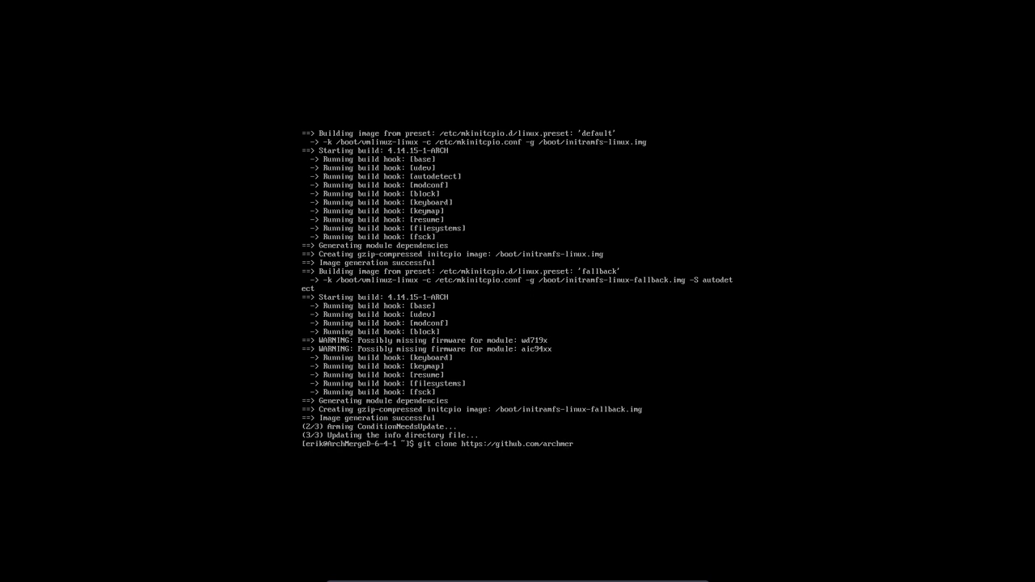
pyautogui.write('gelinux')
pyautogui.write('/a')
pyautogui.write('m')
pyautogui.write('bo')
pyautogui.press('BackSpace')
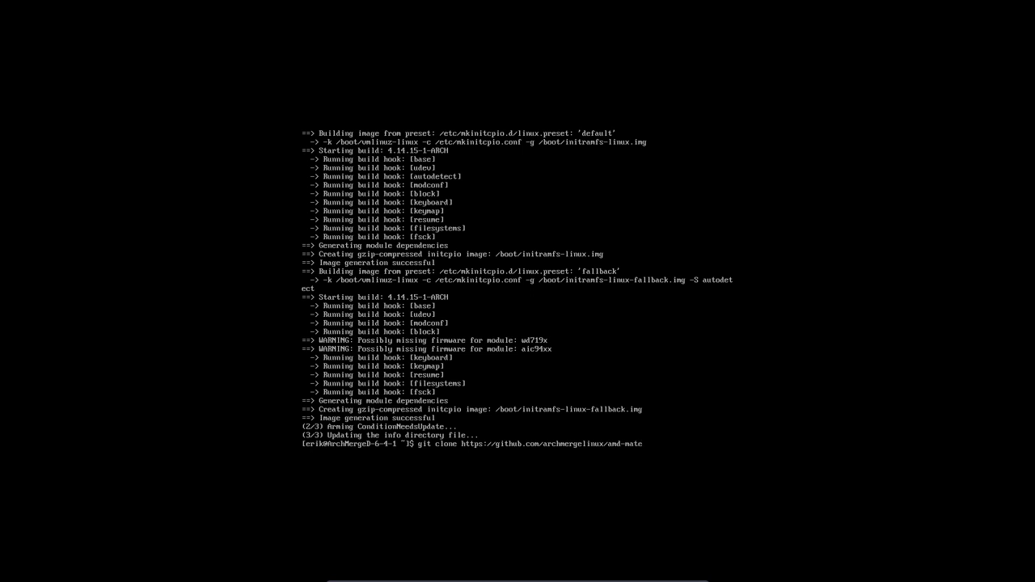